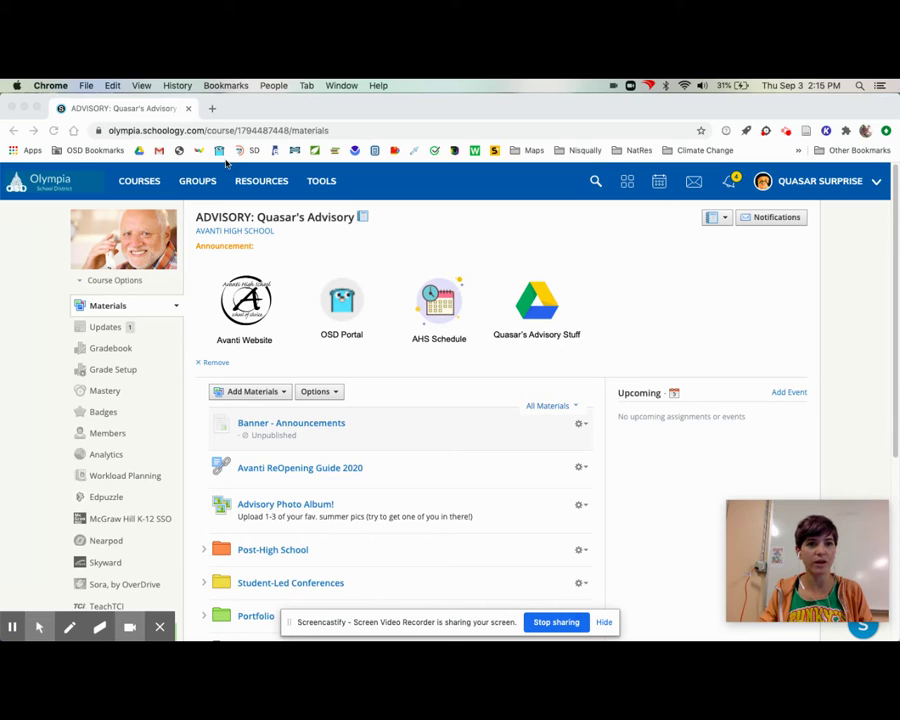
Look over the course list and open the full My Courses page.
{"action": "left_click", "coordinate": [148, 186]}
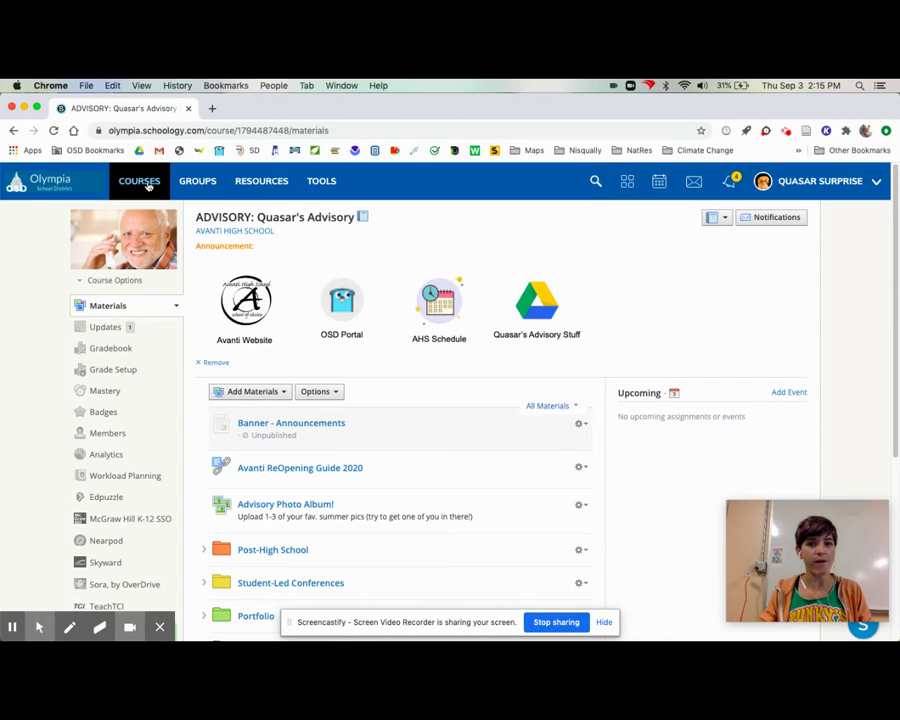
{"action": "left_click", "coordinate": [148, 185]}
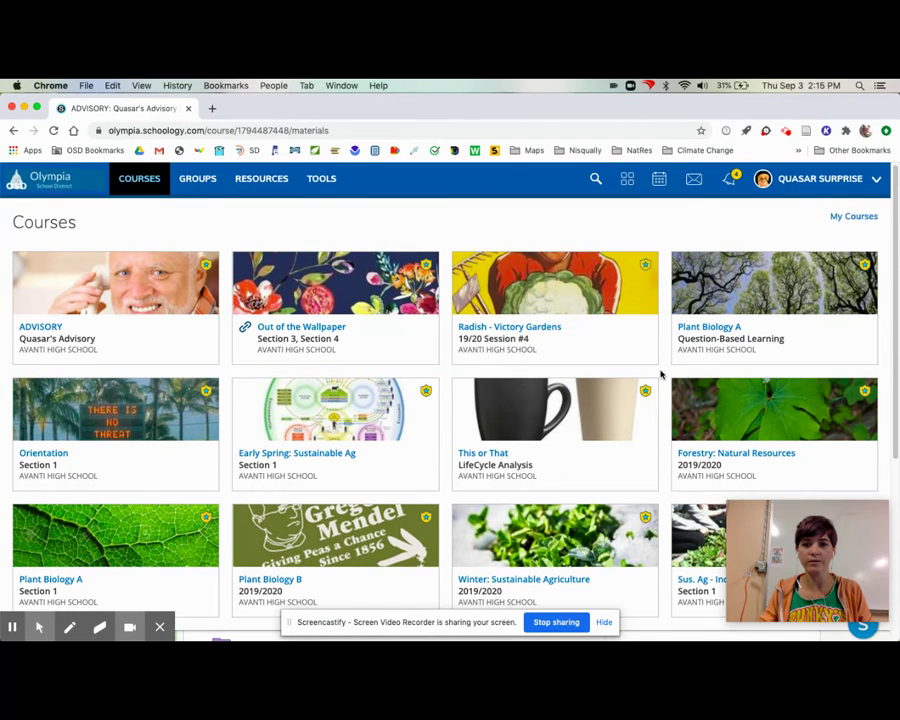
{"action": "scroll", "coordinate": [660, 374], "scroll_direction": "down", "scroll_amount": 3}
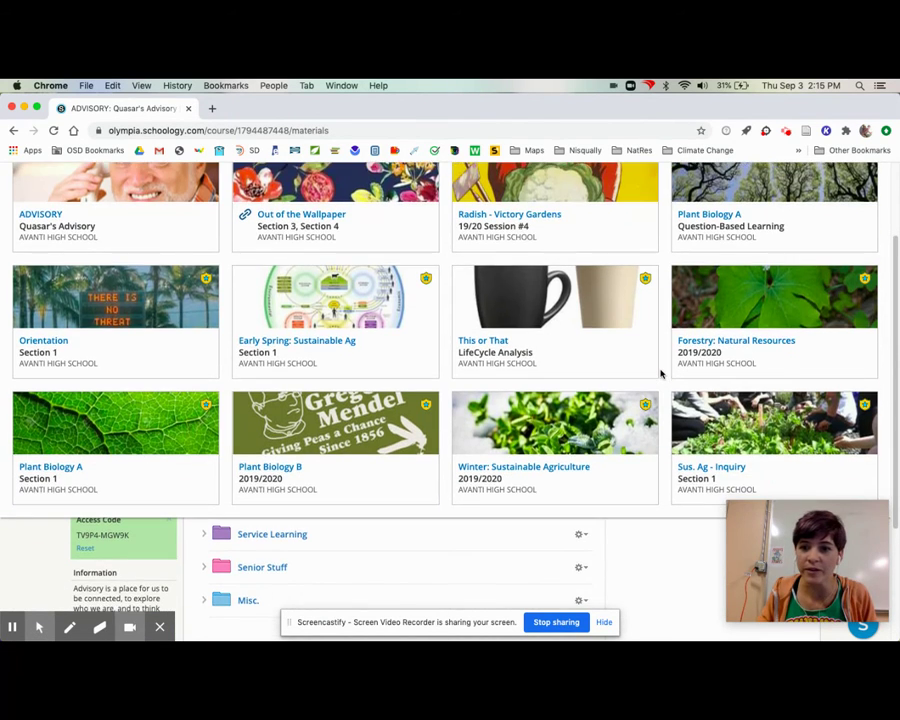
{"action": "scroll", "coordinate": [660, 374], "scroll_direction": "up", "scroll_amount": 2}
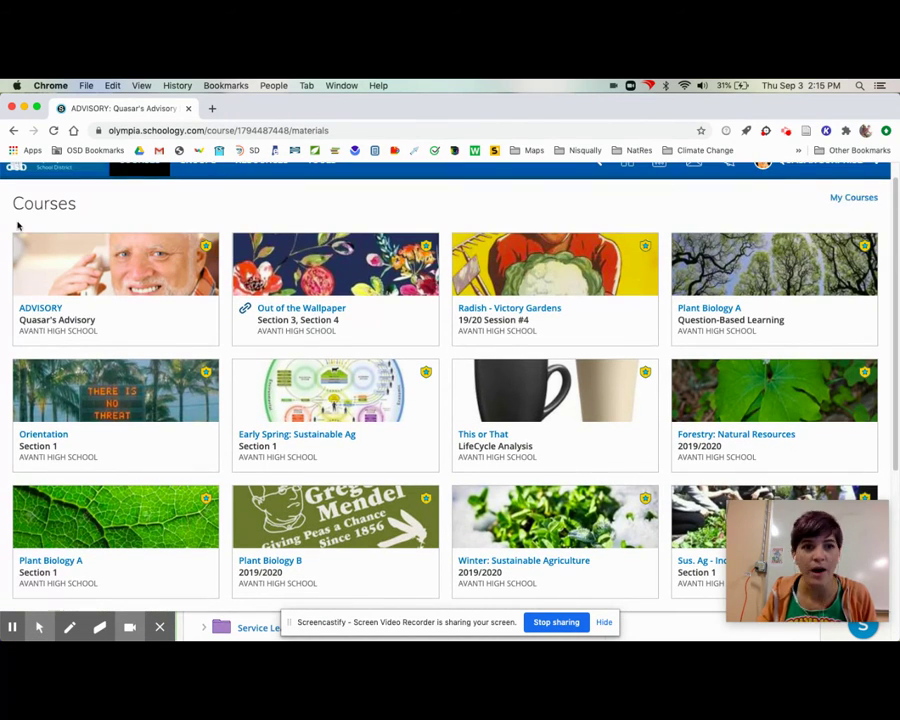
{"action": "left_click", "coordinate": [858, 198]}
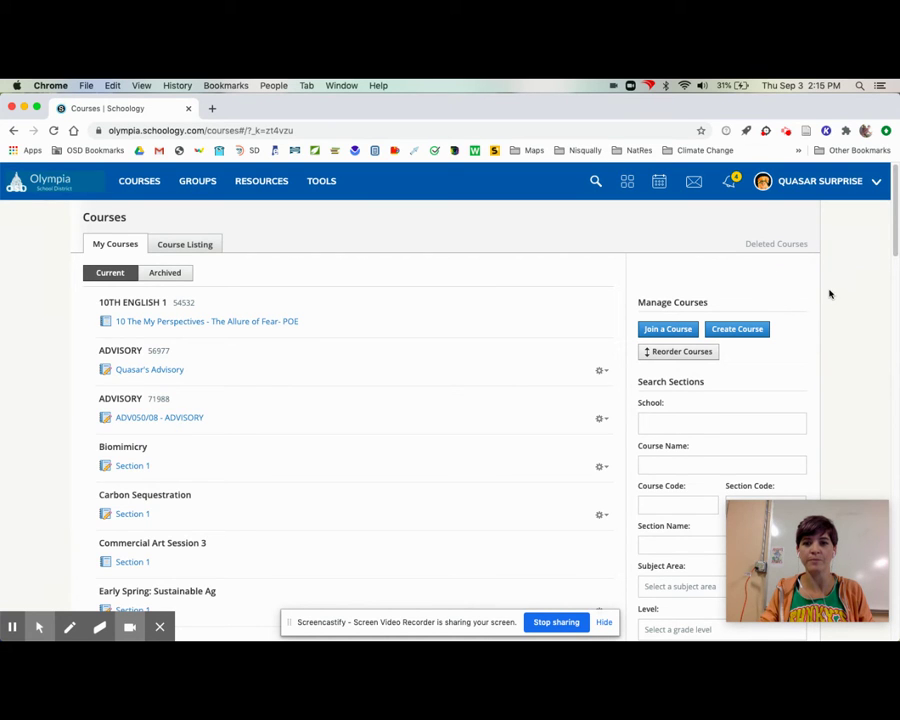
Reorder the courses so that Biomimicry Section 1 comes first, above the advisory course, and close the reordering dialog.
{"action": "left_click", "coordinate": [675, 355]}
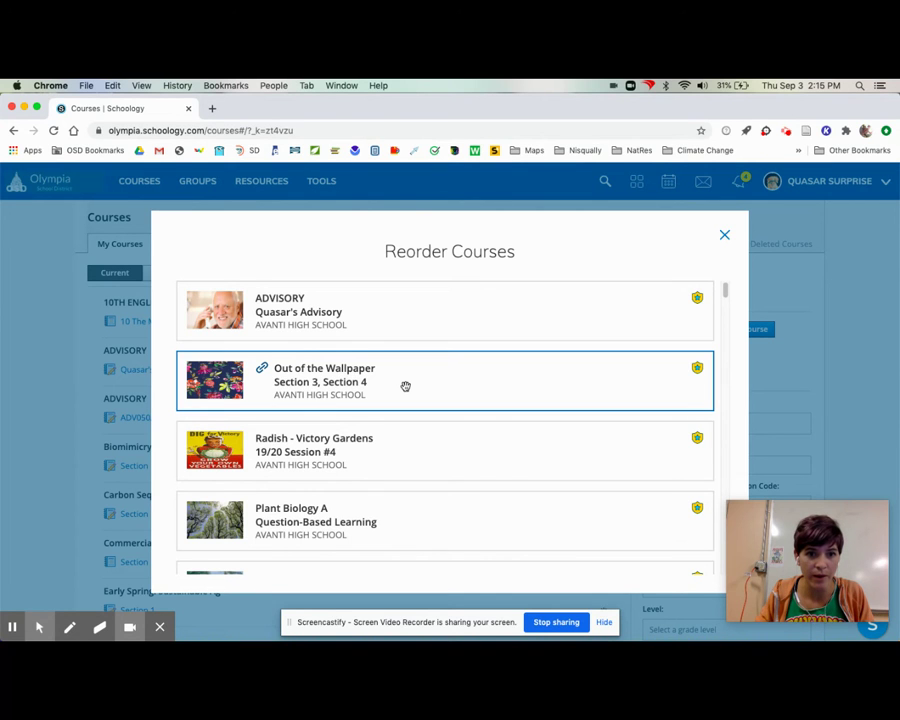
{"action": "scroll", "coordinate": [368, 420], "scroll_direction": "down", "scroll_amount": 8}
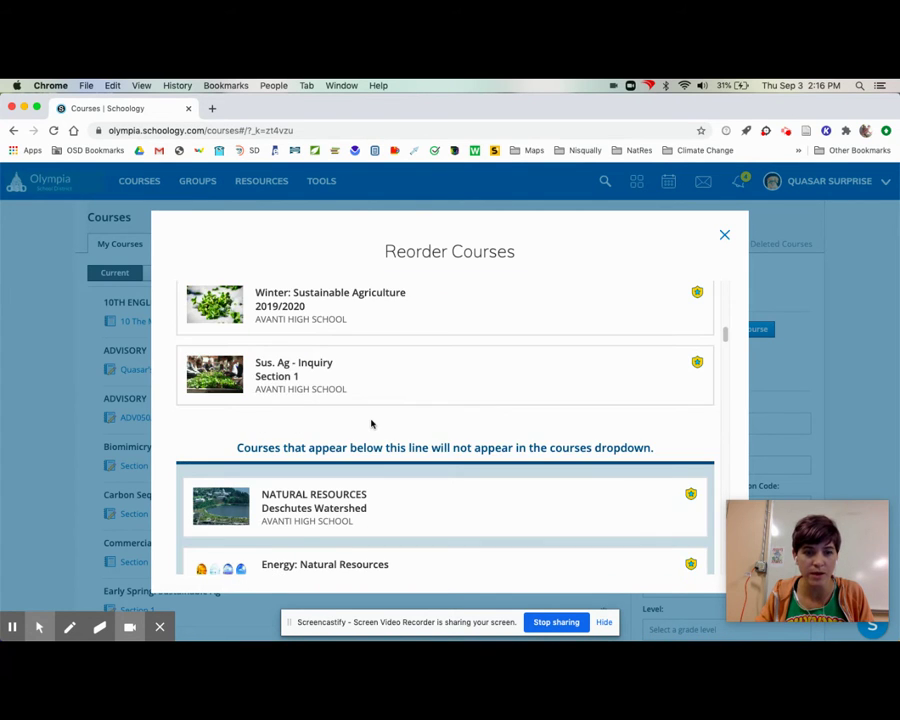
{"action": "scroll", "coordinate": [370, 422], "scroll_direction": "down", "scroll_amount": 10}
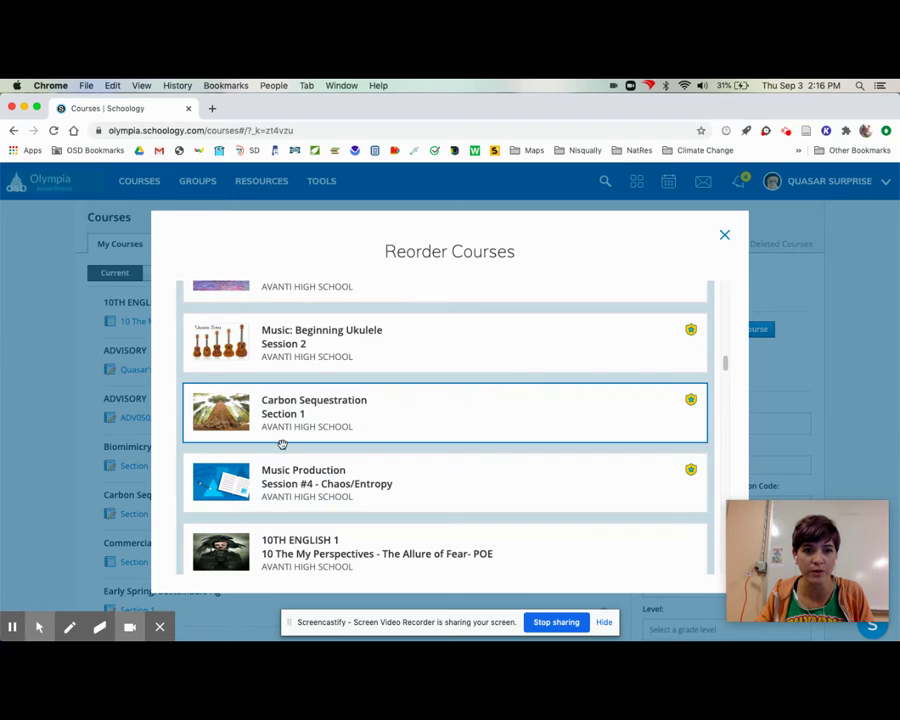
{"action": "scroll", "coordinate": [348, 478], "scroll_direction": "down", "scroll_amount": 2}
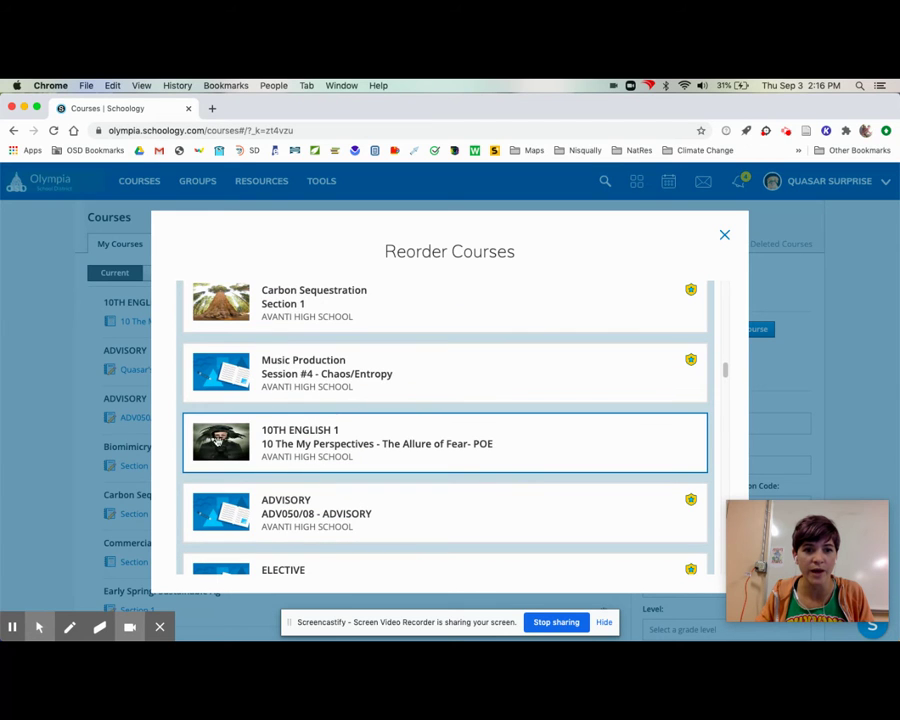
{"action": "scroll", "coordinate": [444, 433], "scroll_direction": "up", "scroll_amount": 10}
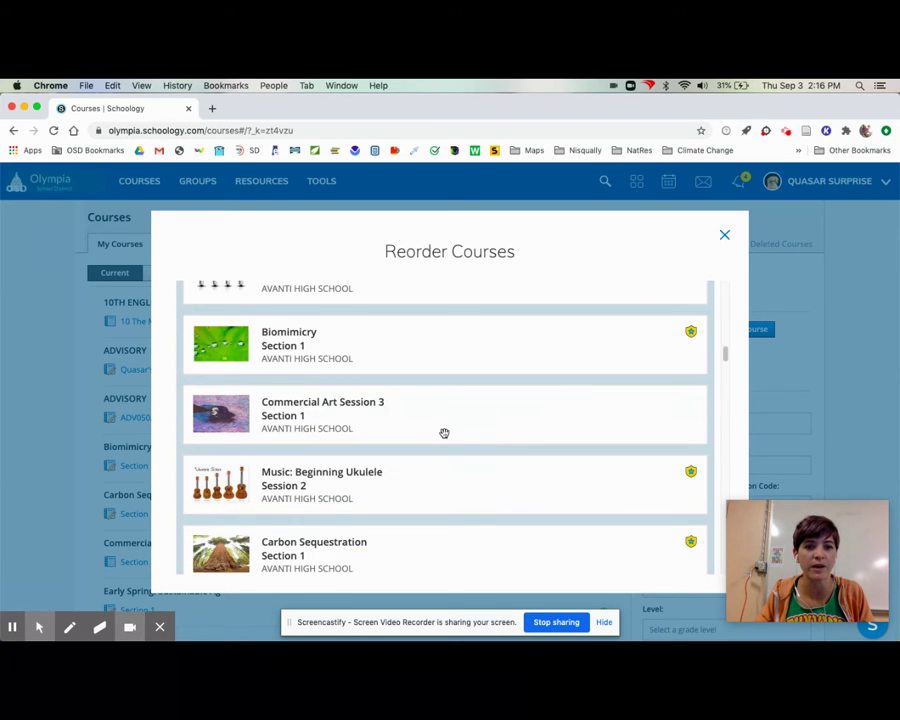
{"action": "scroll", "coordinate": [410, 449], "scroll_direction": "down", "scroll_amount": 8}
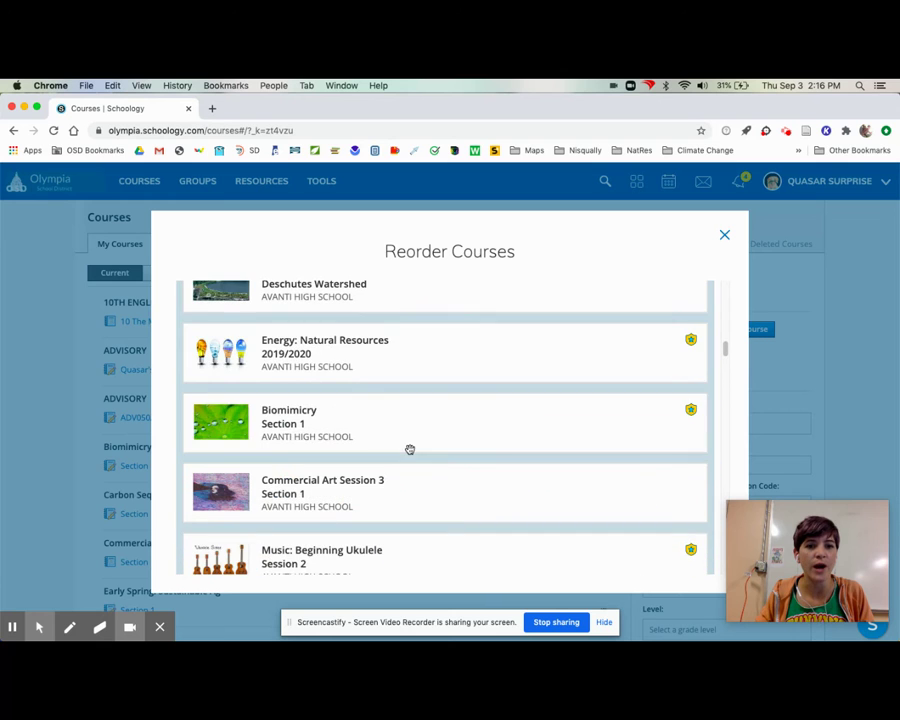
{"action": "left_click", "coordinate": [388, 428]}
{"action": "left_click_drag", "start_coordinate": [390, 370], "coordinate": [720, 236]}
{"action": "left_click", "coordinate": [725, 237]}
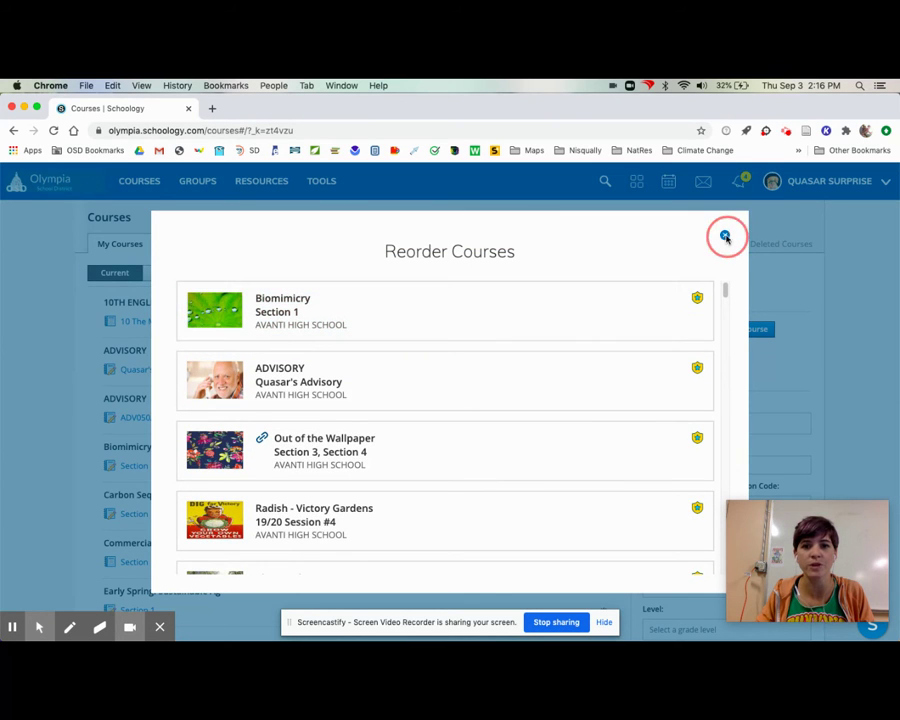
Bring up the reordered course list and open the advisory course from it.
{"action": "left_click", "coordinate": [134, 190]}
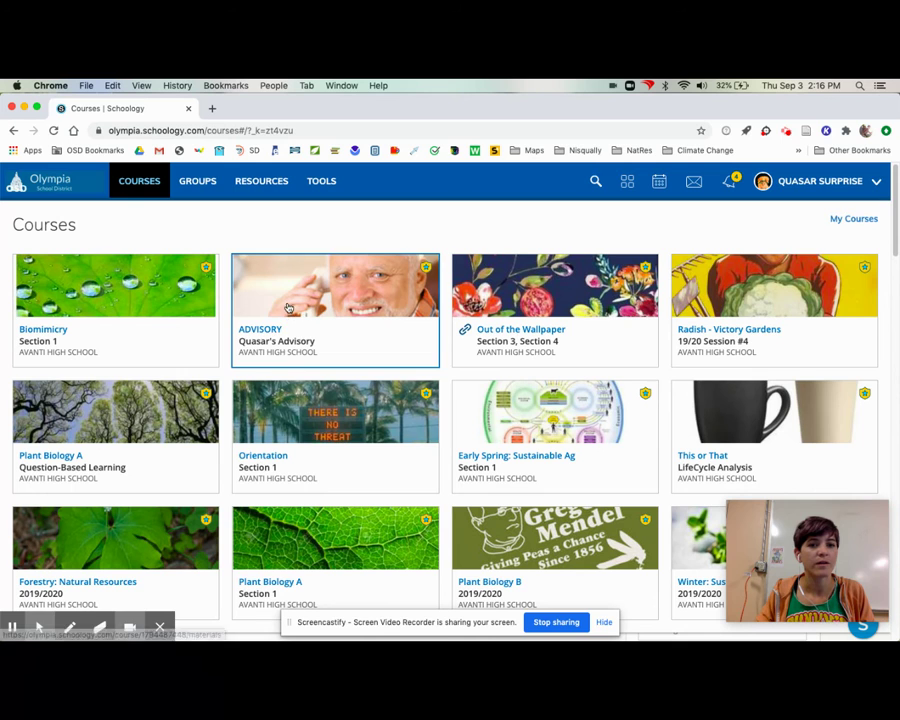
{"action": "left_click", "coordinate": [331, 330]}
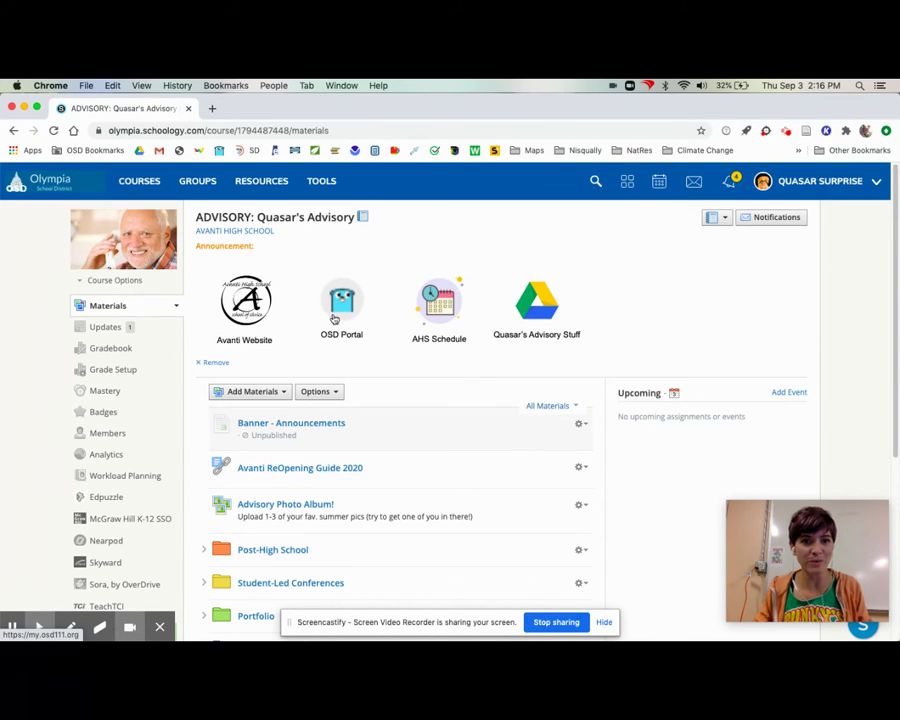
Open the OSD portal at my.osd111.org in a new browser tab.
{"action": "left_click", "coordinate": [211, 108]}
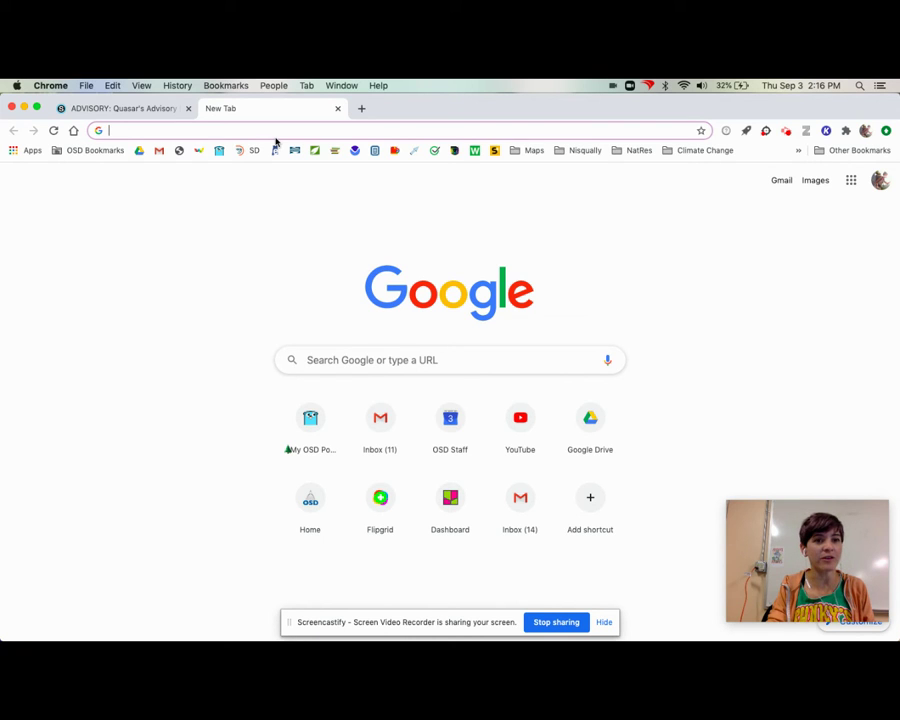
{"action": "type", "text": "my."}
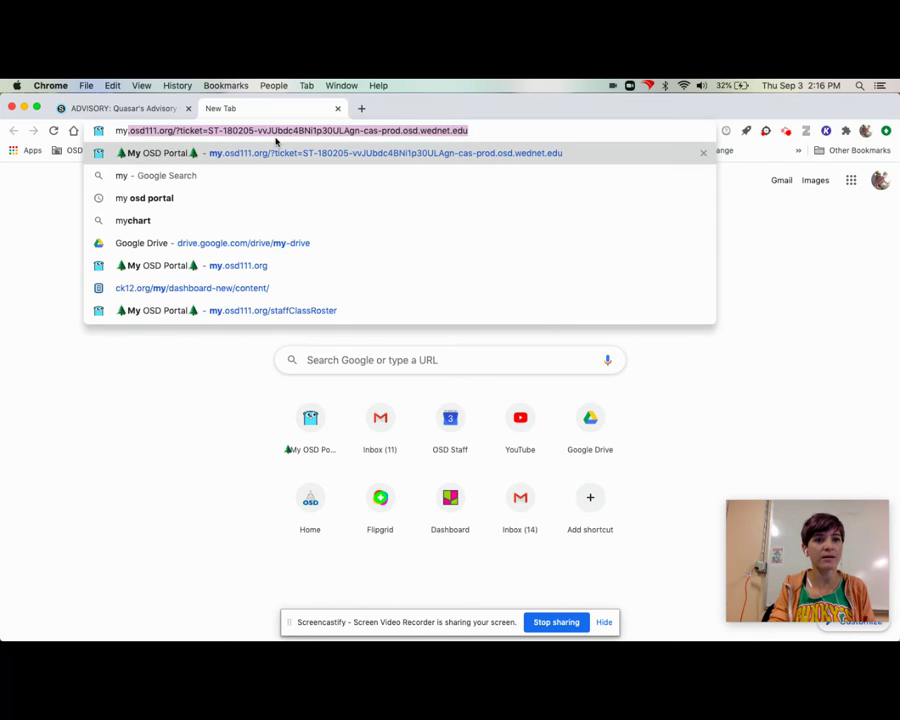
{"action": "type", "text": "osd"}
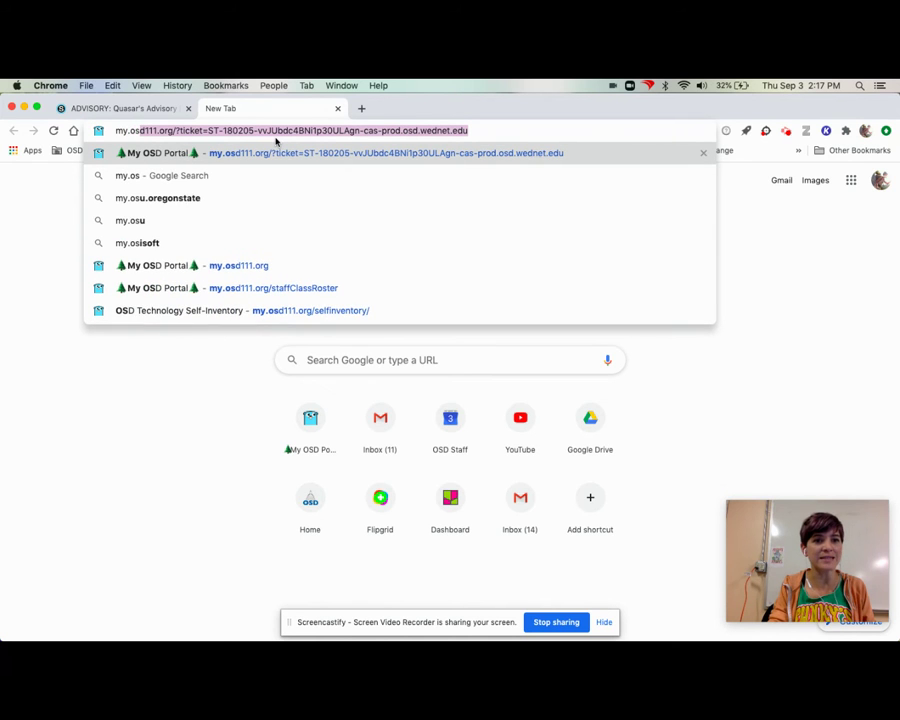
{"action": "type", "text": "111"}
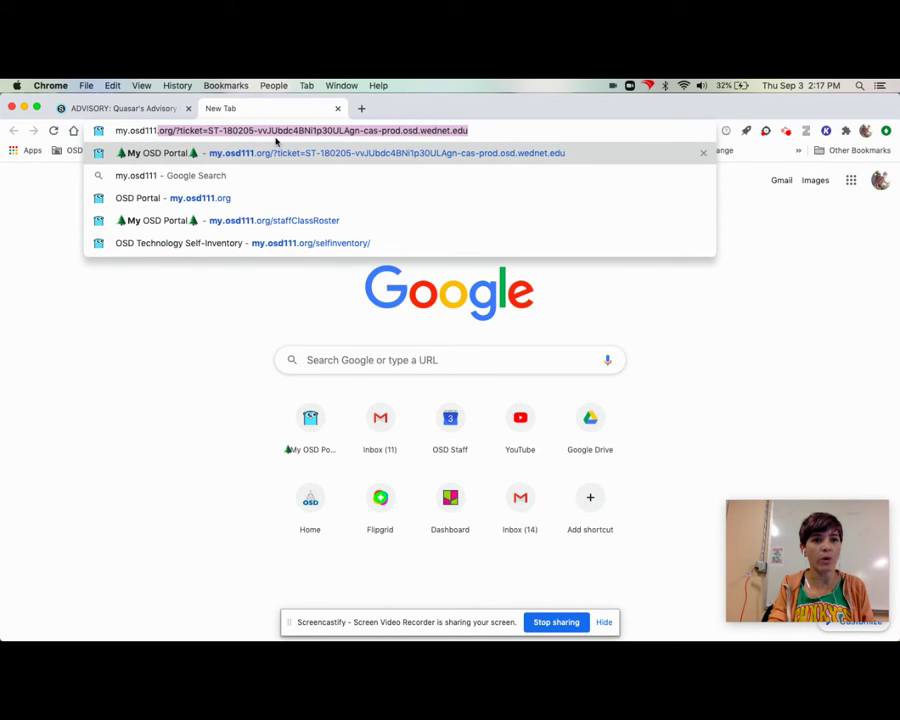
{"action": "type", "text": ".org"}
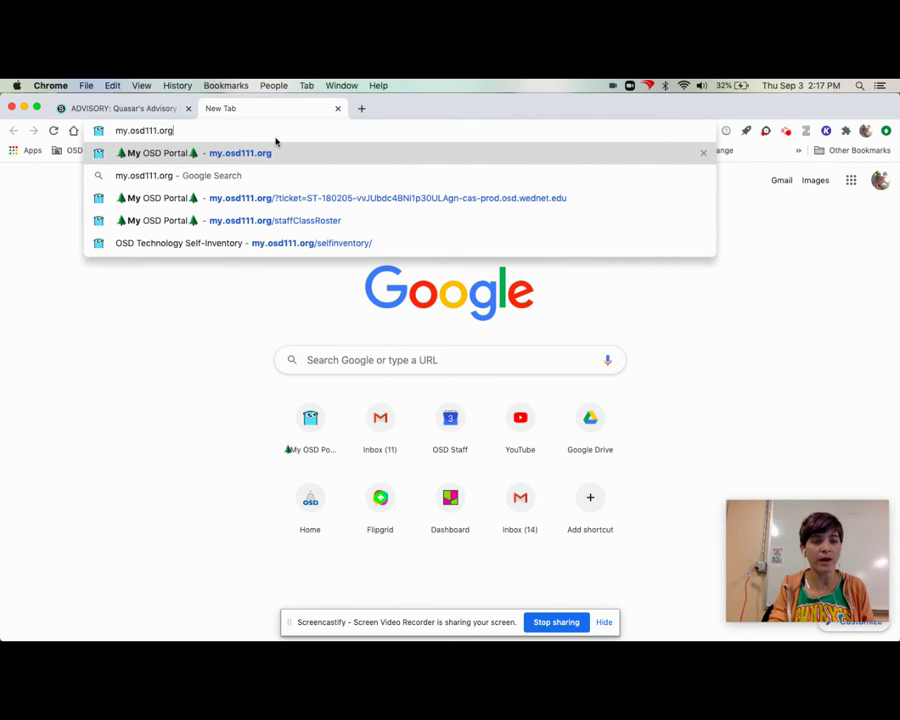
{"action": "key", "text": "Return"}
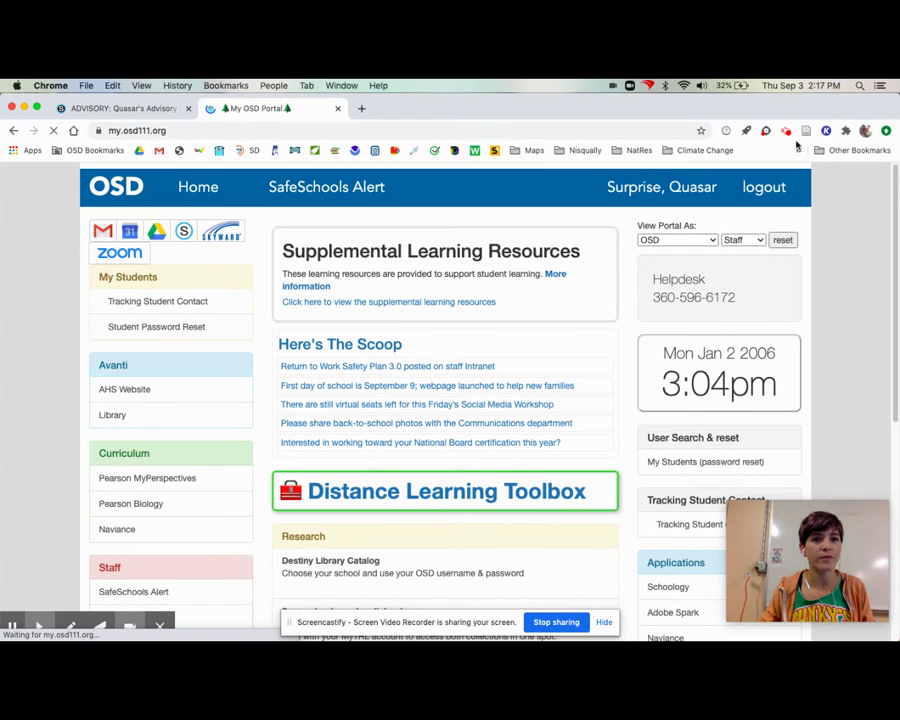
Bookmark the My OSD Portal page in the Social Justice folder and review the bookmark's details.
{"action": "left_click", "coordinate": [701, 131]}
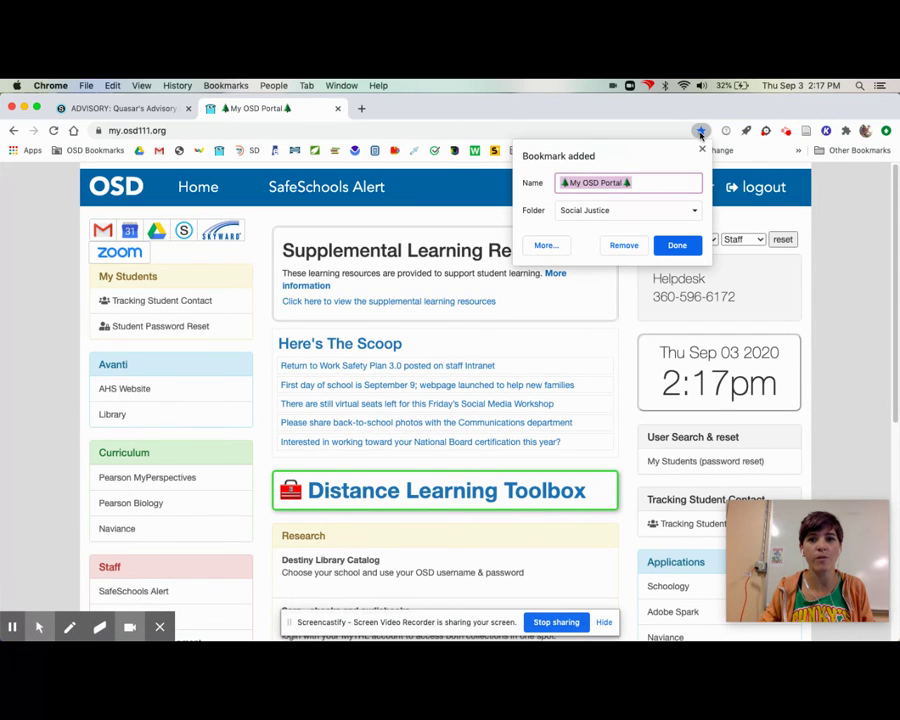
{"action": "left_click", "coordinate": [630, 210]}
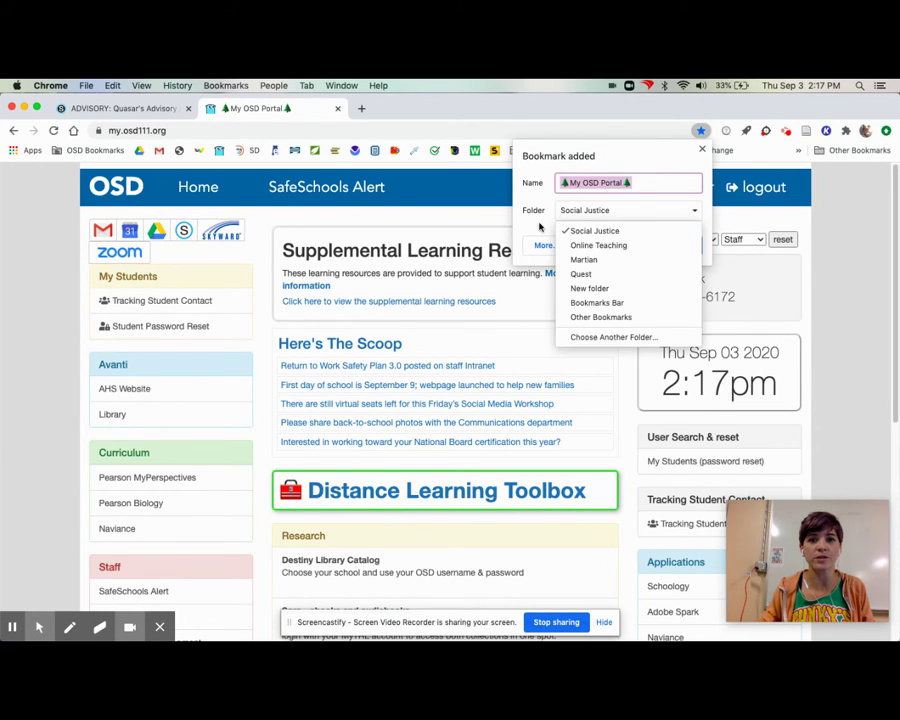
{"action": "left_click", "coordinate": [662, 249]}
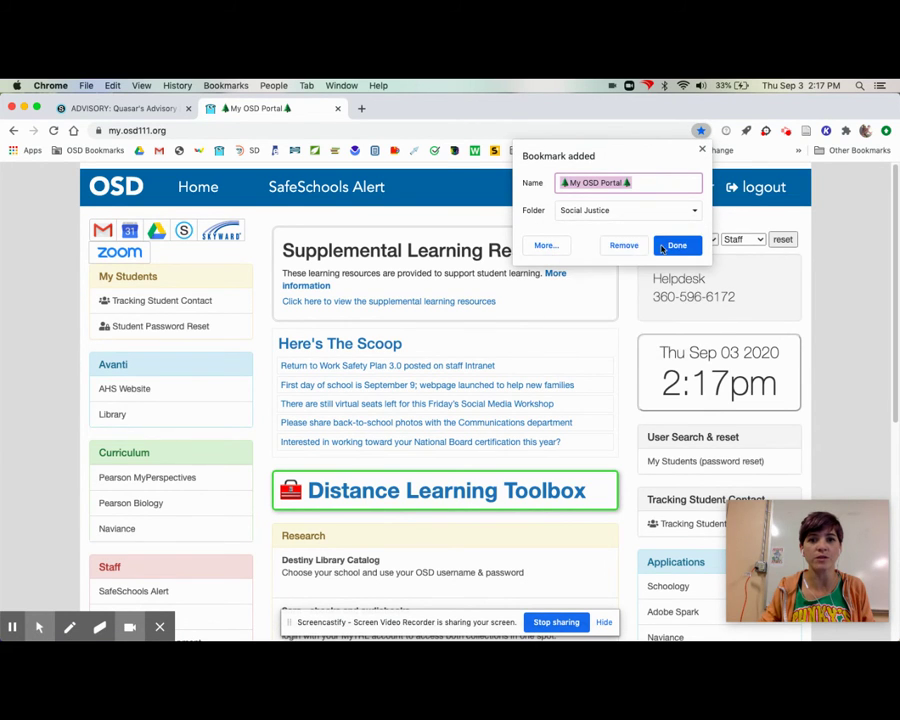
{"action": "left_click", "coordinate": [701, 150]}
{"action": "left_click", "coordinate": [701, 131]}
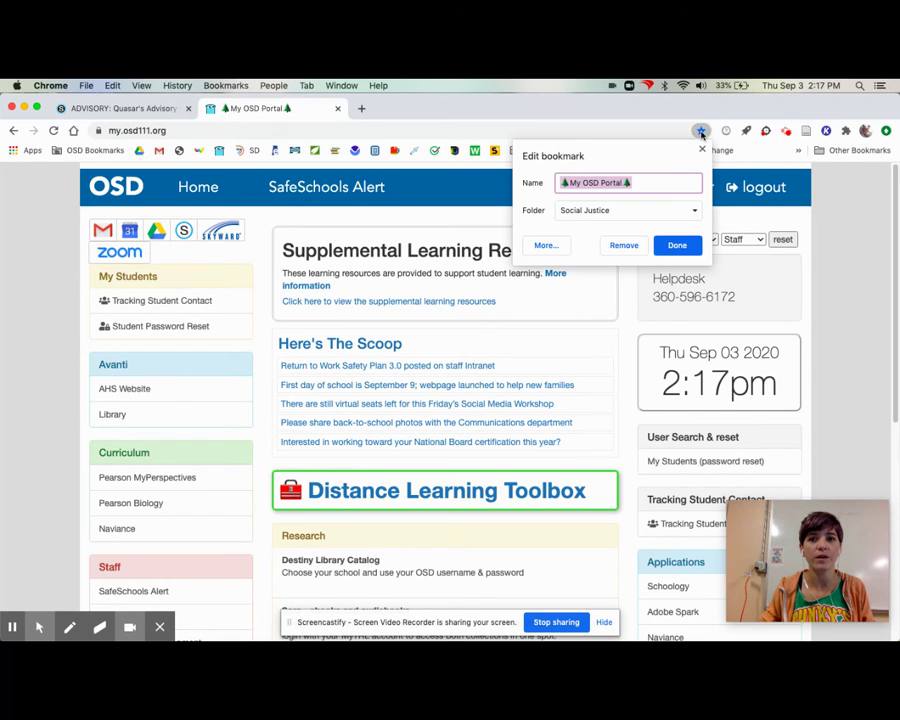
{"action": "left_click", "coordinate": [699, 146]}
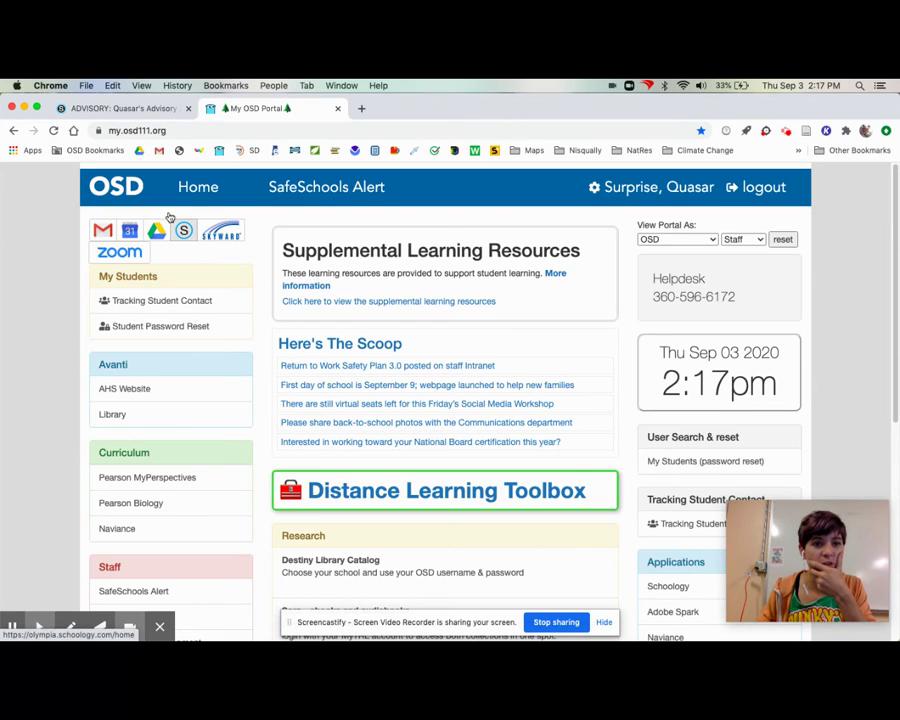
Log out of the OSD portal and sign back in with the school district Google account.
{"action": "left_click", "coordinate": [757, 187]}
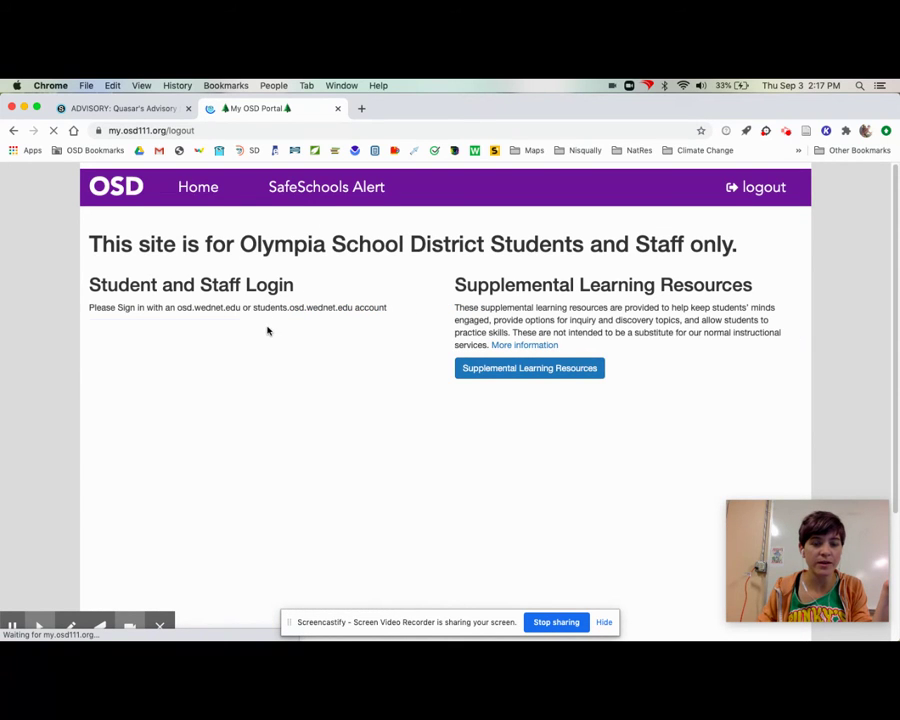
{"action": "left_click", "coordinate": [183, 335]}
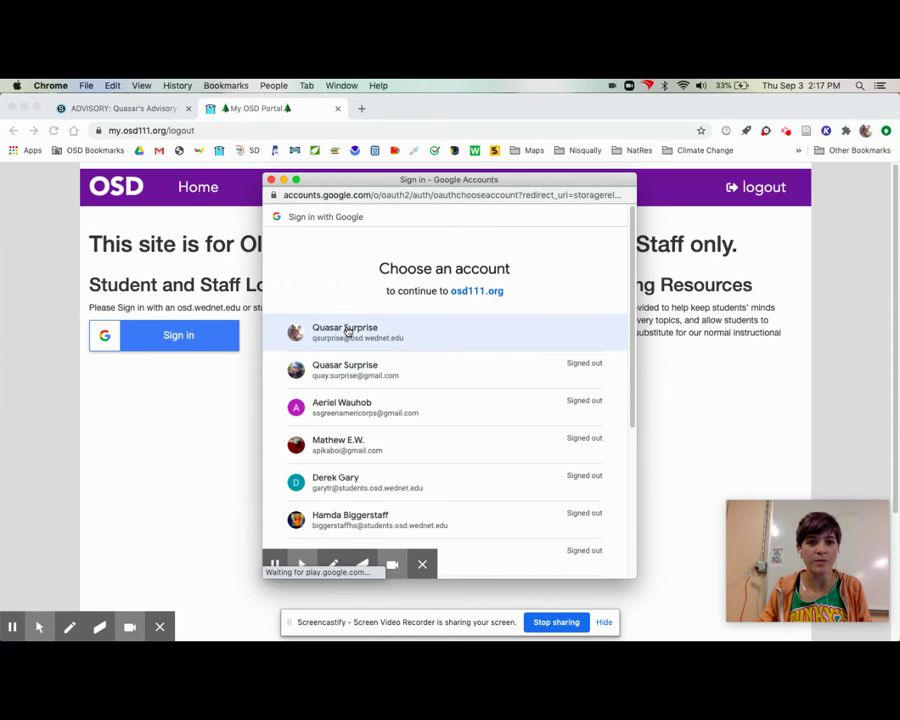
{"action": "left_click", "coordinate": [347, 330]}
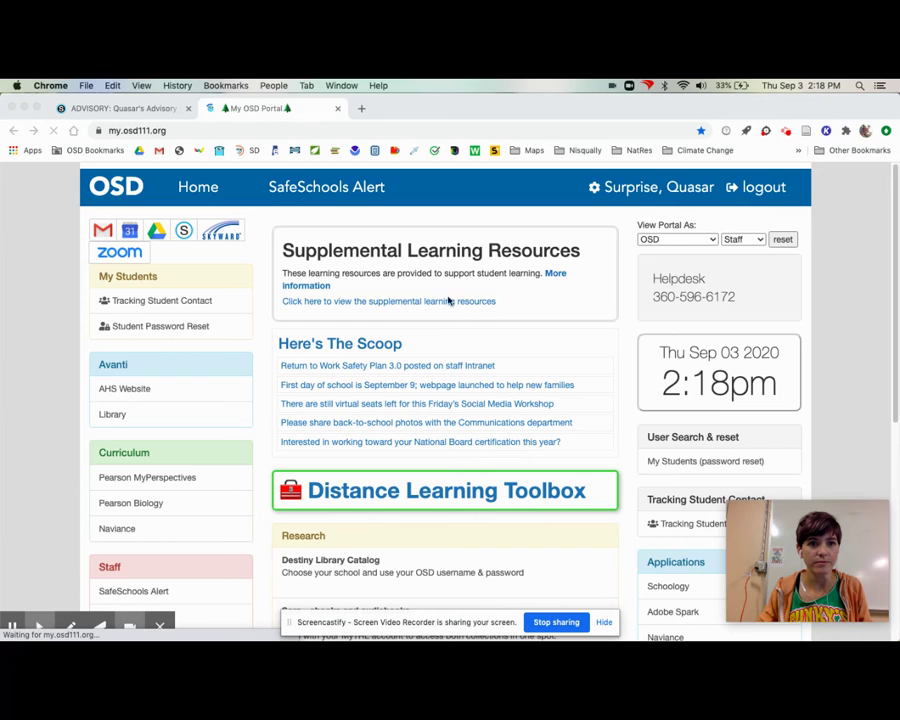
Open Schoology from the OSD portal's shortcuts and return to the portal page.
{"action": "left_click", "coordinate": [184, 234]}
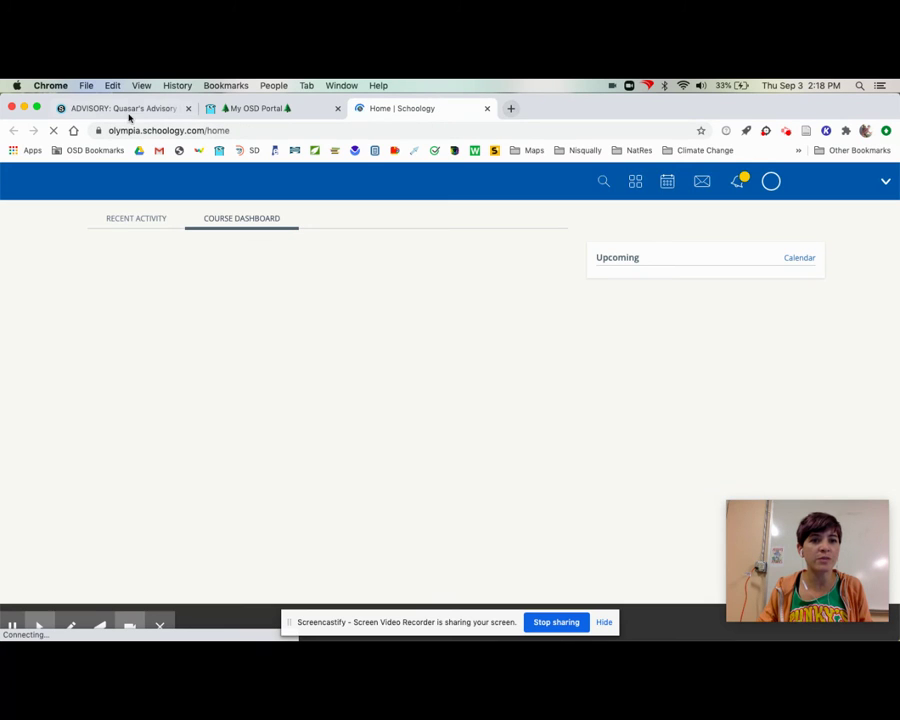
{"action": "left_click_drag", "start_coordinate": [110, 130], "coordinate": [315, 131]}
{"action": "left_click", "coordinate": [293, 113]}
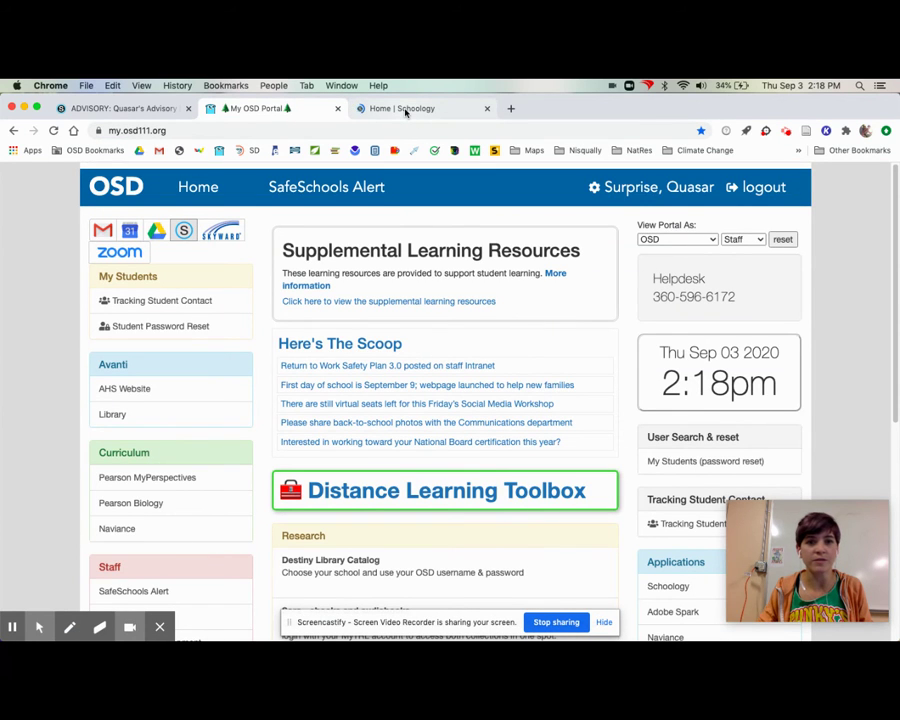
{"action": "left_click", "coordinate": [487, 112]}
{"action": "left_click", "coordinate": [230, 109]}
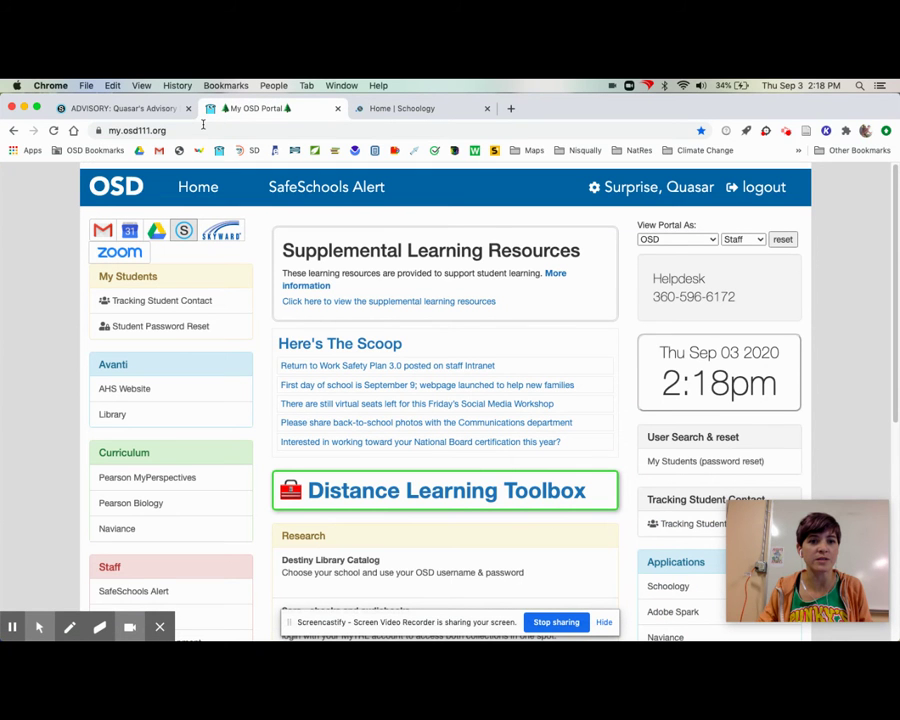
Return to the advisory course and look through its list of materials and folders.
{"action": "left_click", "coordinate": [125, 109]}
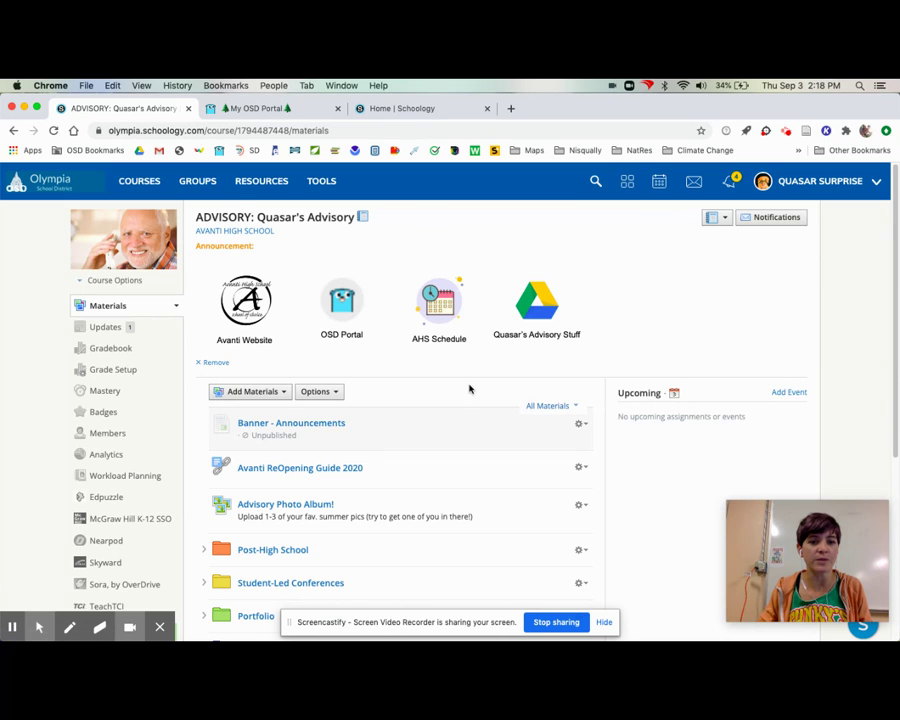
{"action": "scroll", "coordinate": [422, 382], "scroll_direction": "down", "scroll_amount": 3}
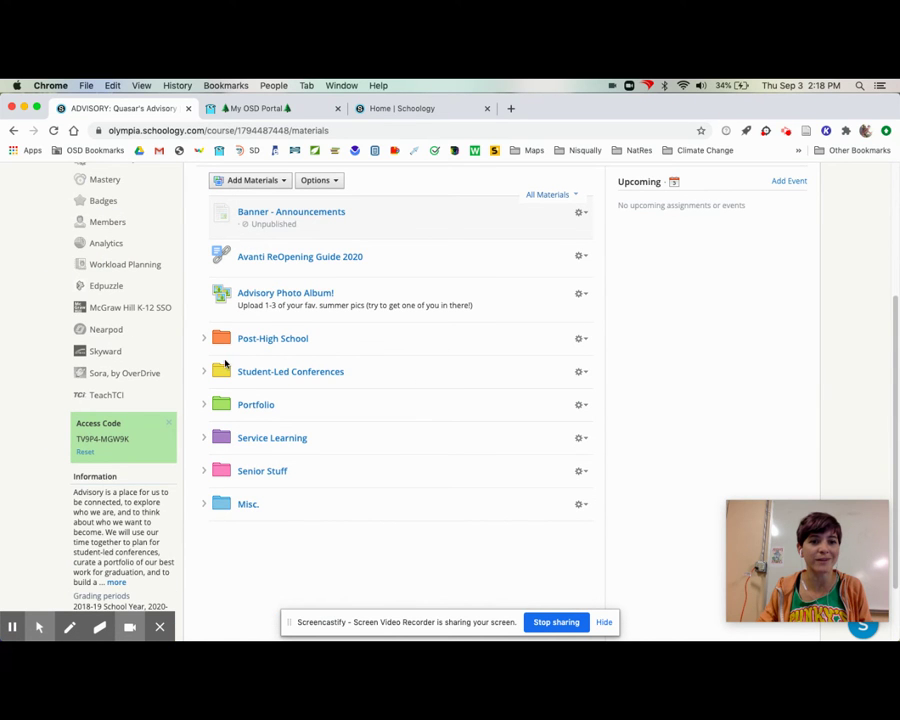
{"action": "left_click_drag", "start_coordinate": [207, 378], "coordinate": [448, 459]}
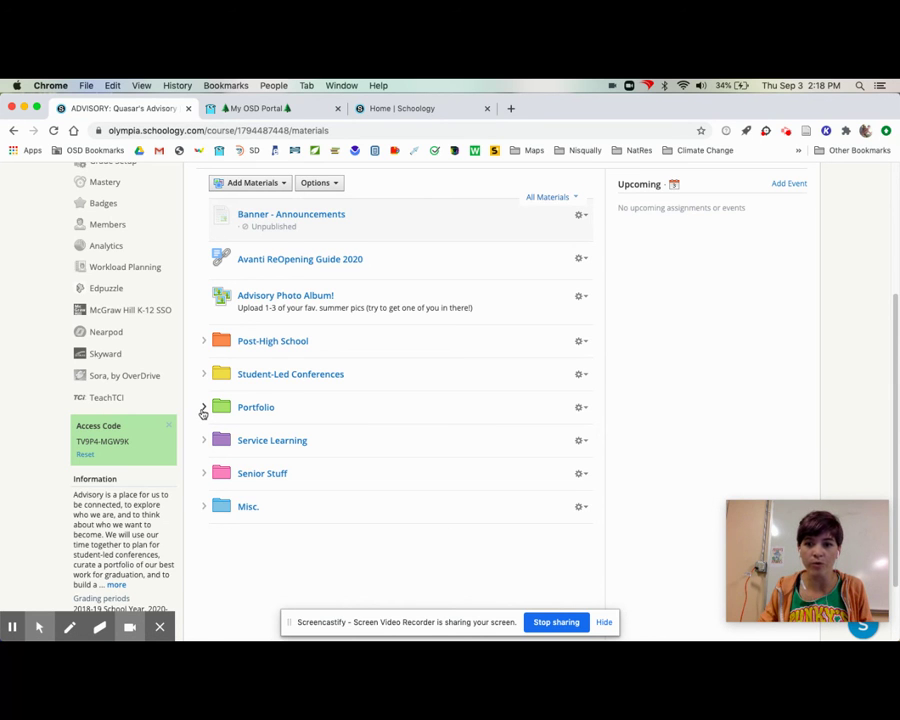
{"action": "scroll", "coordinate": [403, 389], "scroll_direction": "down", "scroll_amount": 2}
{"action": "scroll", "coordinate": [401, 391], "scroll_direction": "up", "scroll_amount": 5}
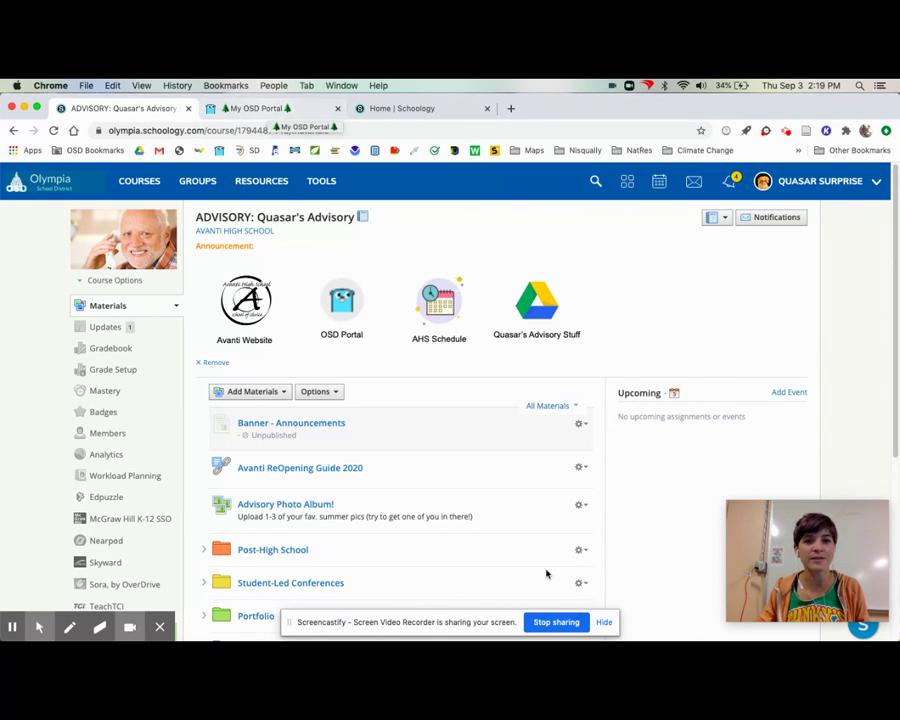
Open the advisory course's Updates page.
{"action": "left_click", "coordinate": [103, 335]}
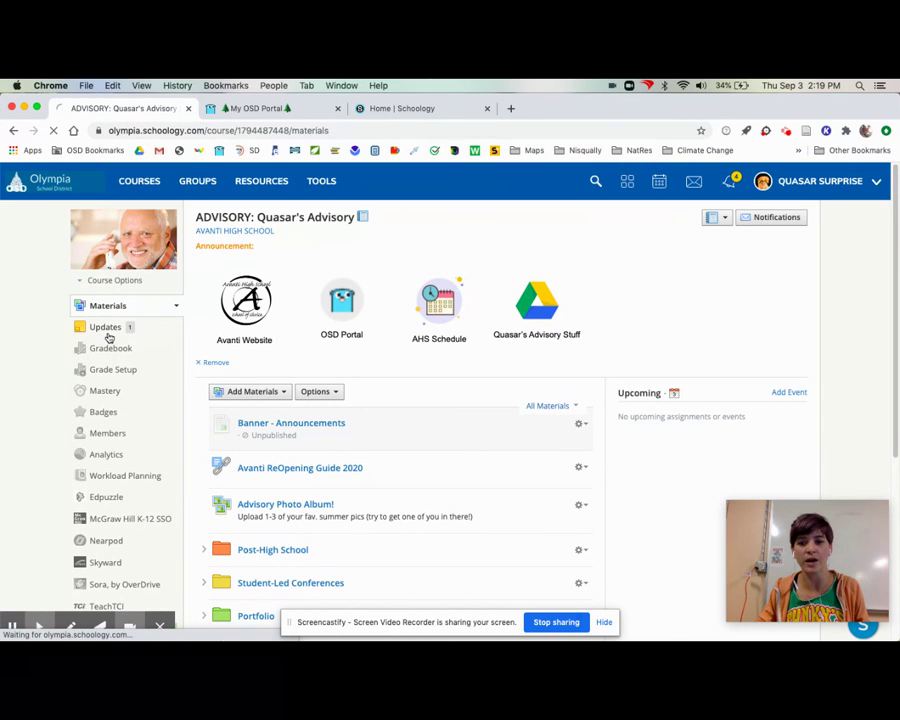